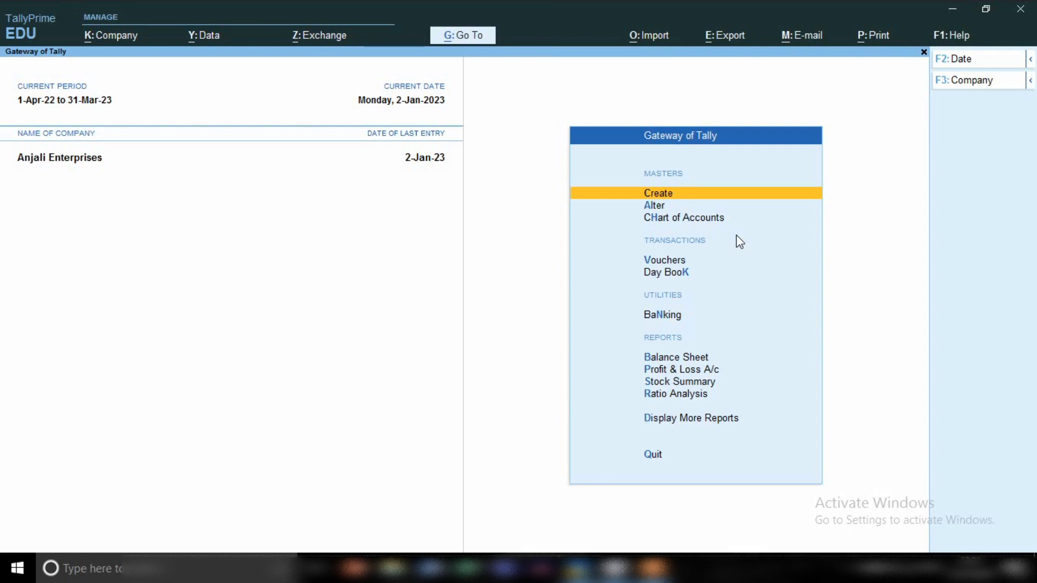
Start a new ledger named "Staff Welfare Exp."
key("Return")
key("Down")
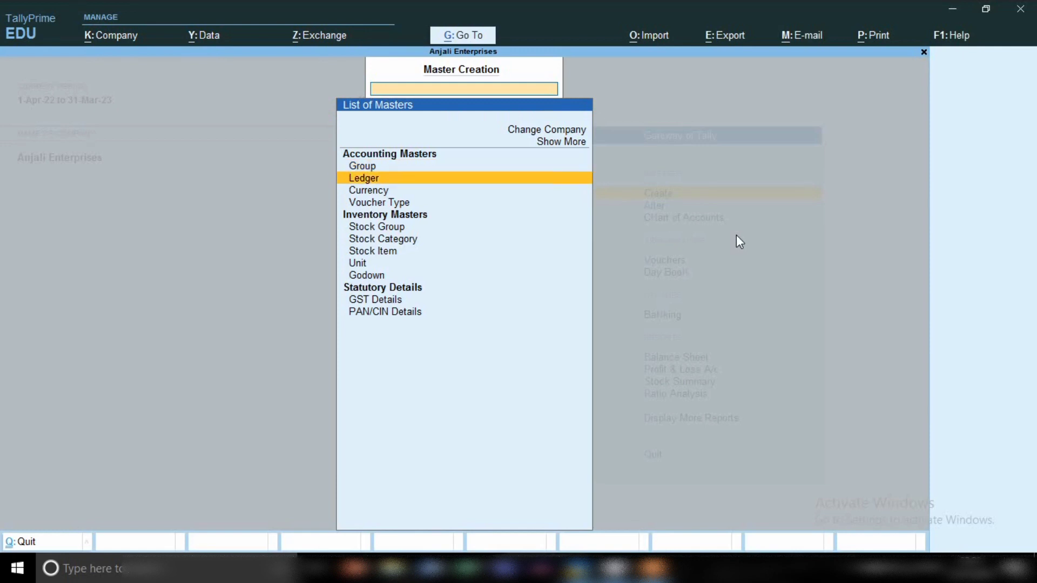
key("Return")
type("S")
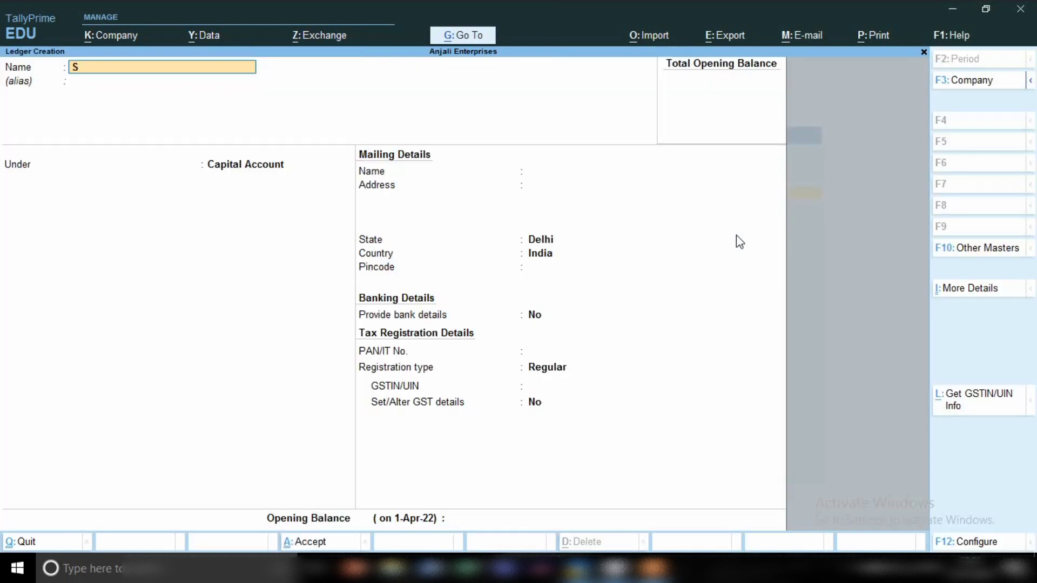
type("taff Welfare")
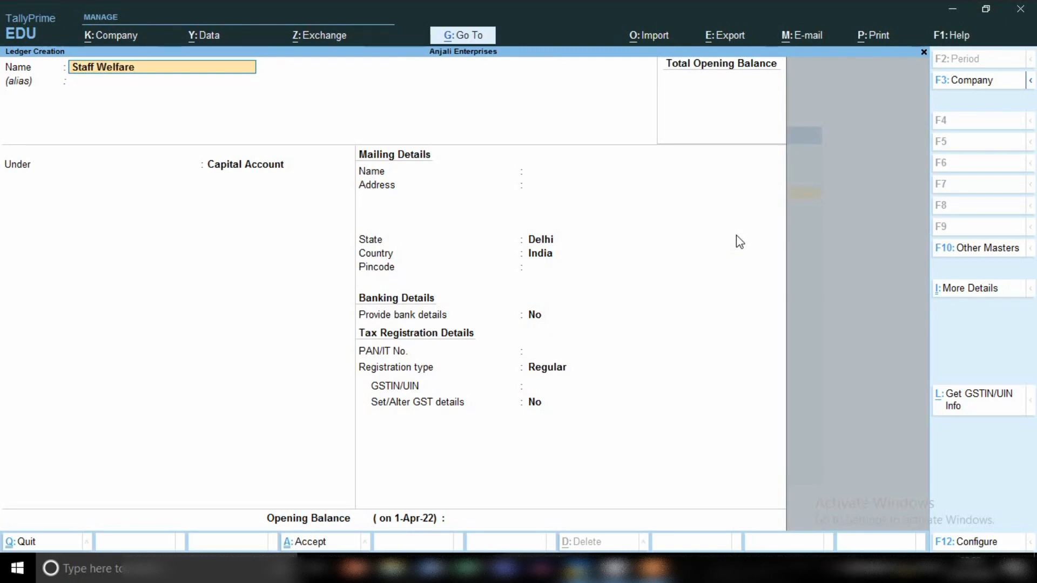
type(" Exp")
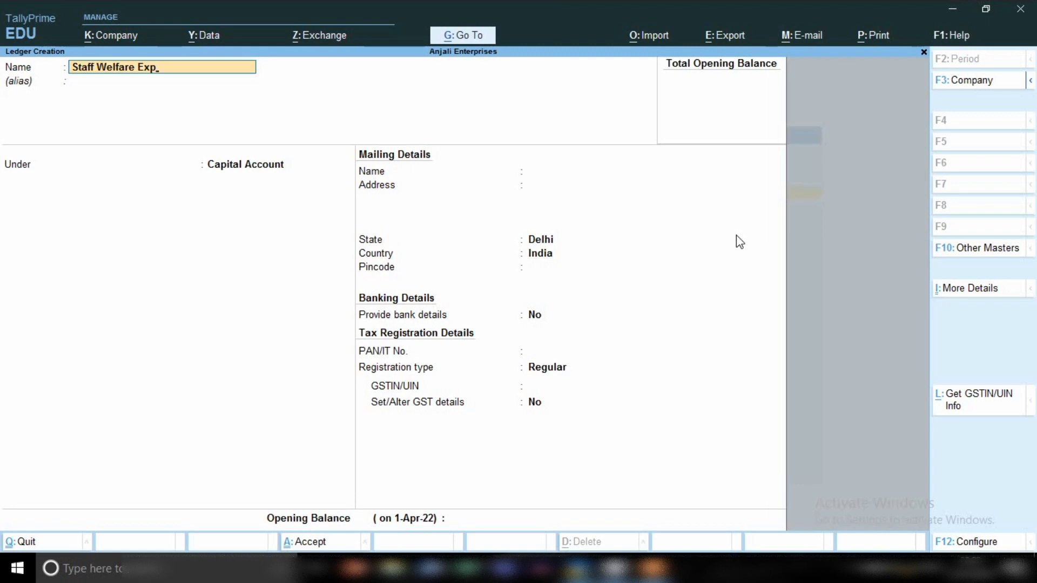
type(".")
key("Return")
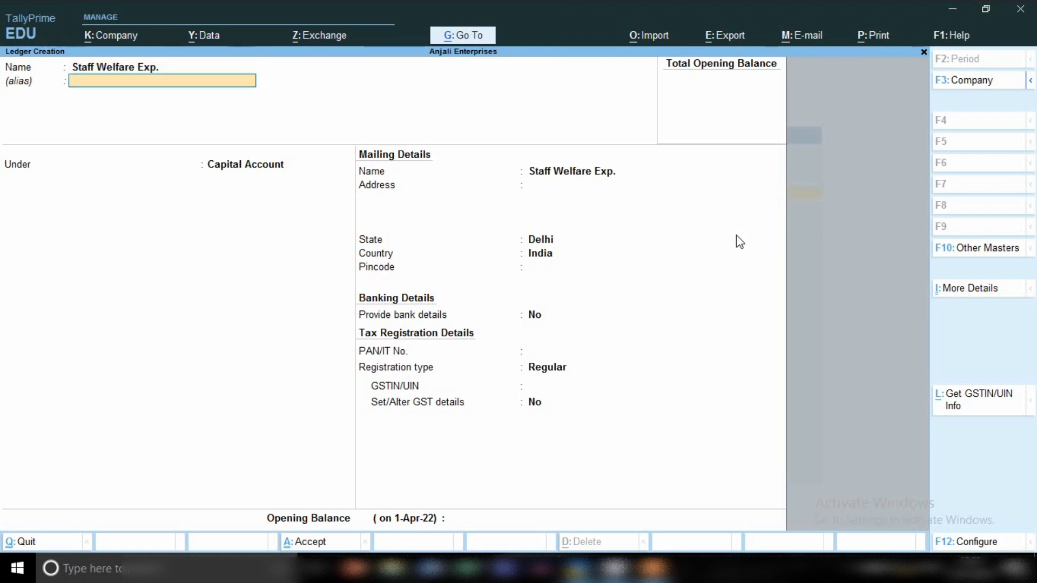
Place the ledger under Indirect Expenses without an alias and set its type of ledger to Not Applicable
key("Return")
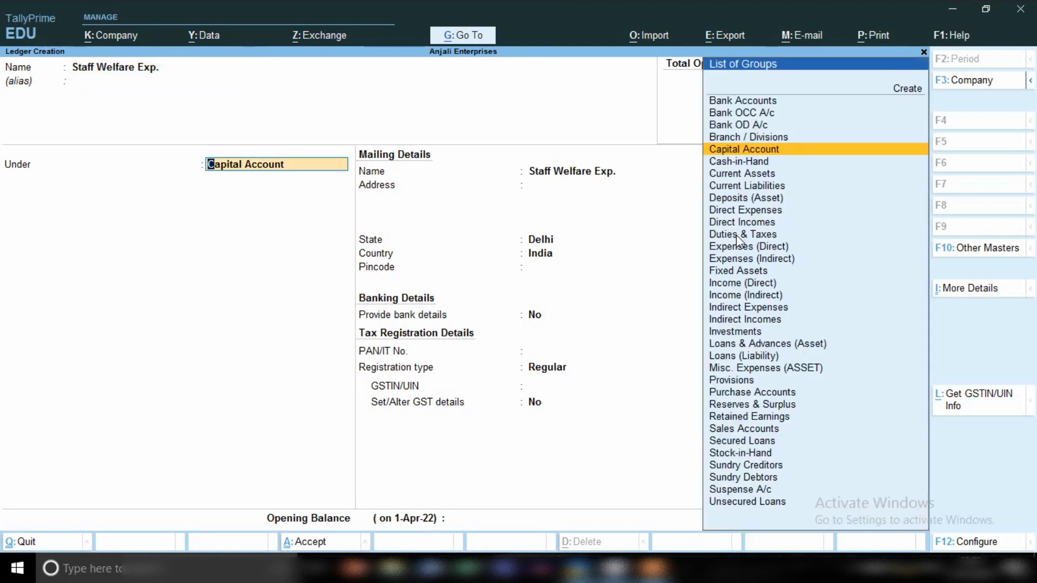
type("In")
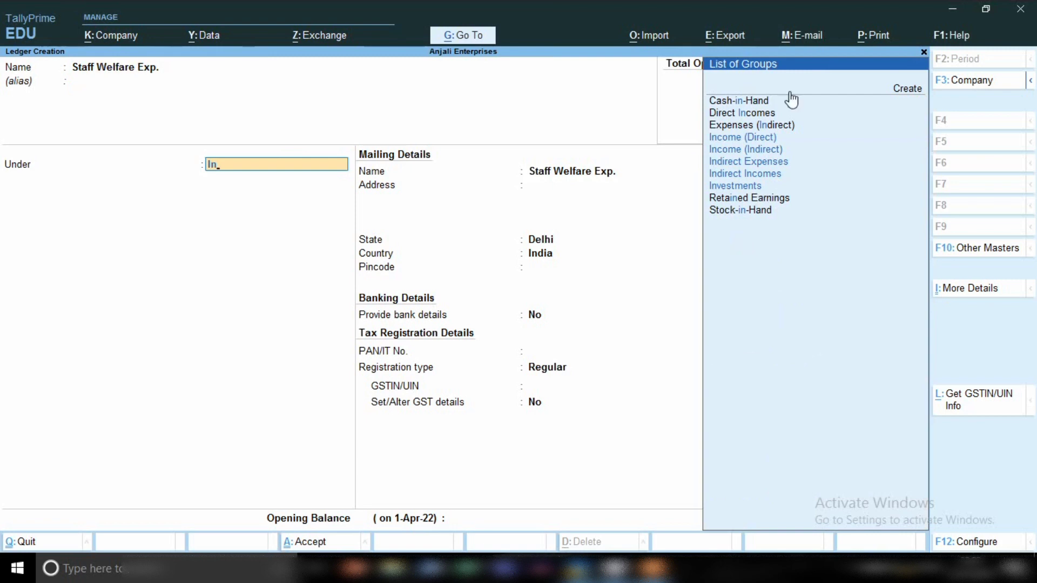
left_click(765, 163)
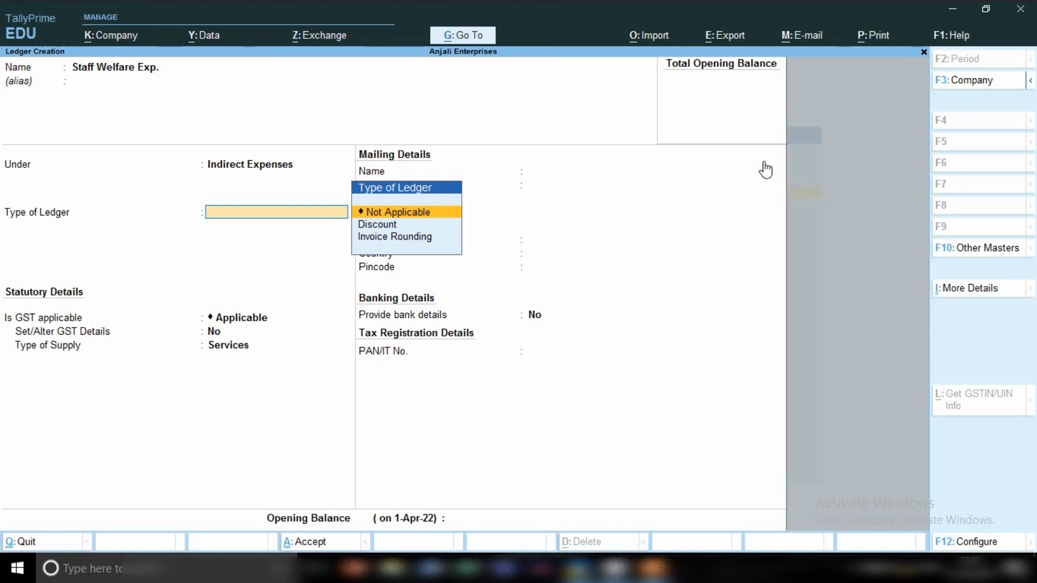
key("Return")
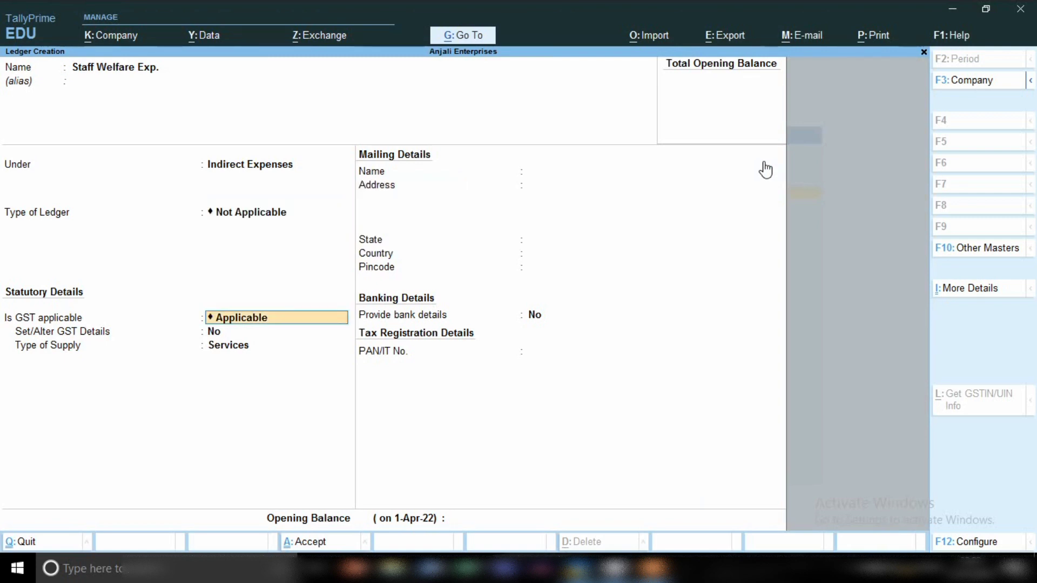
Set GST to Not Applicable for the ledger, save it with the remaining defaults and return to the Gateway of Tally
type("N")
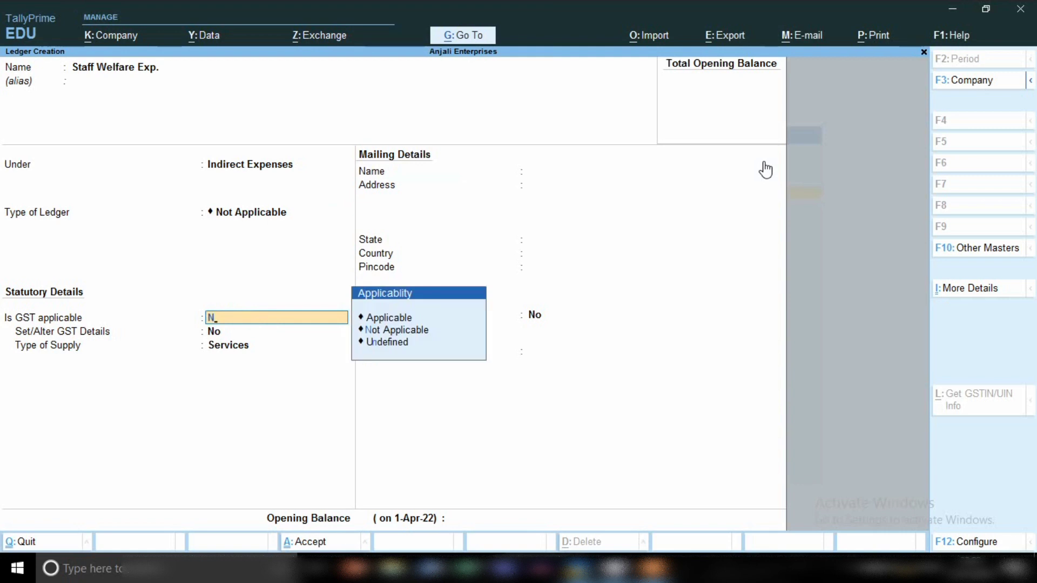
key("Return")
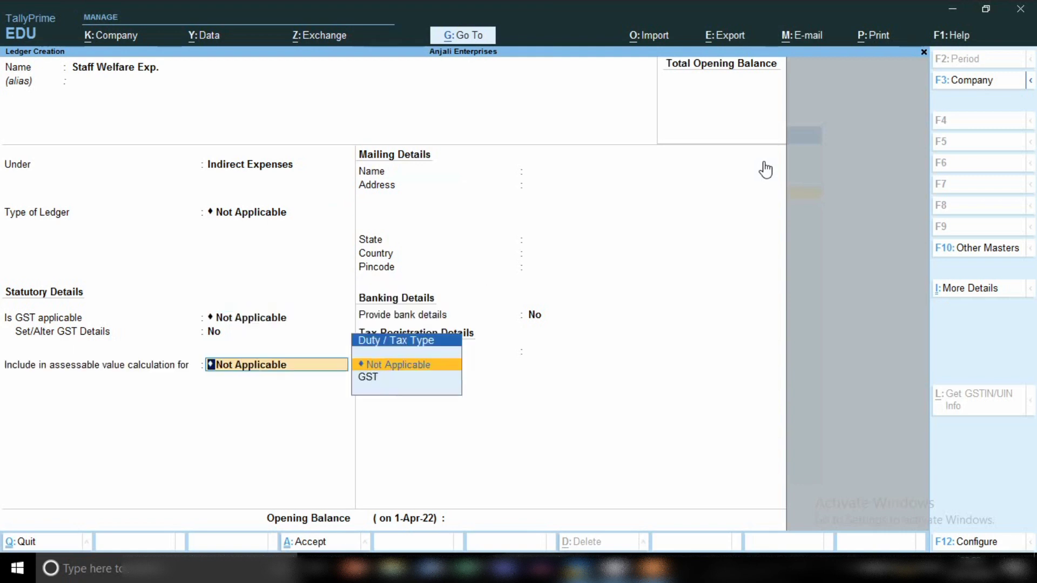
key("Return")
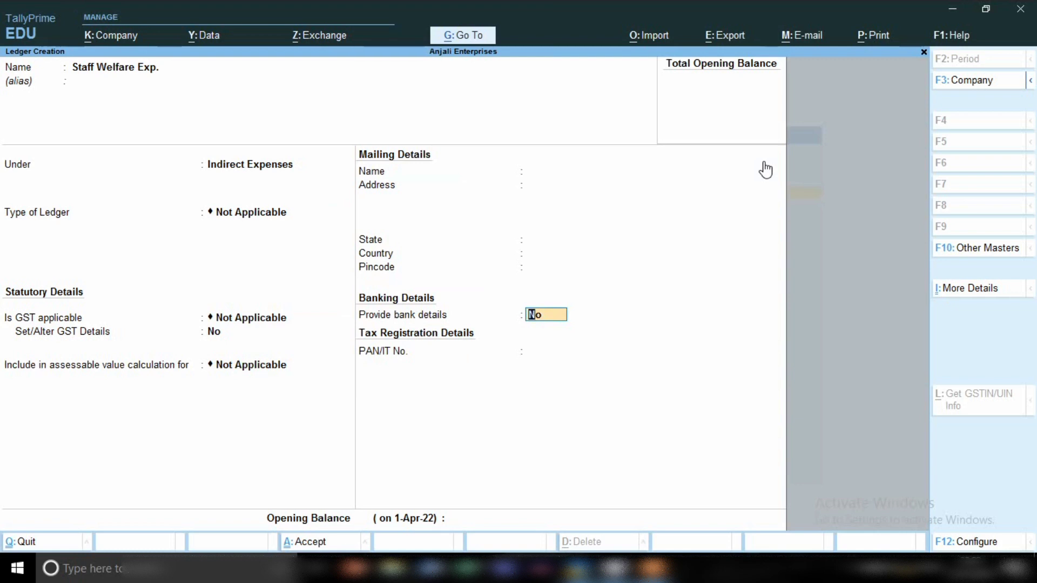
key("Return")
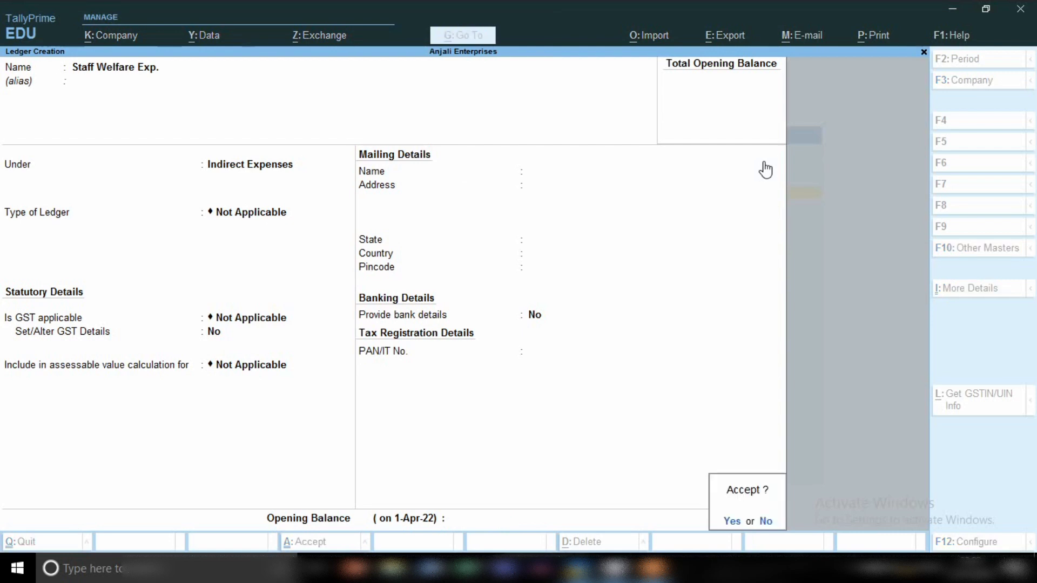
key("y")
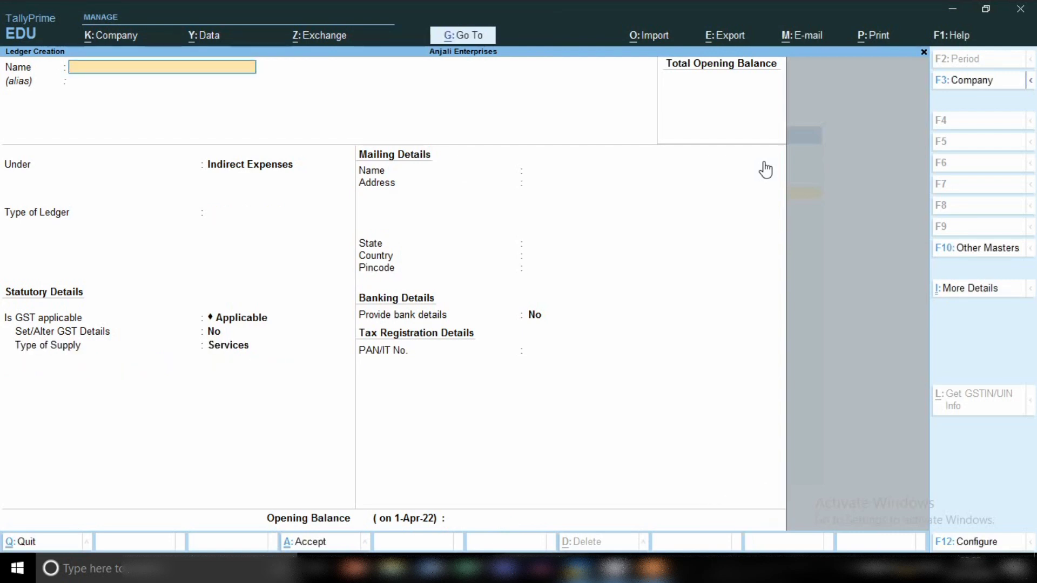
key("Escape")
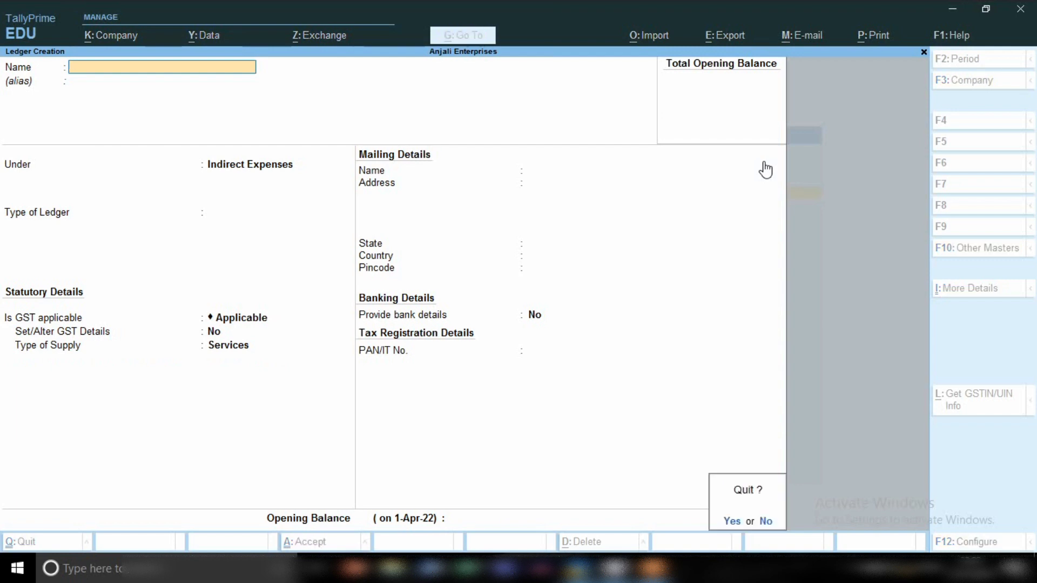
key("y")
key("Escape")
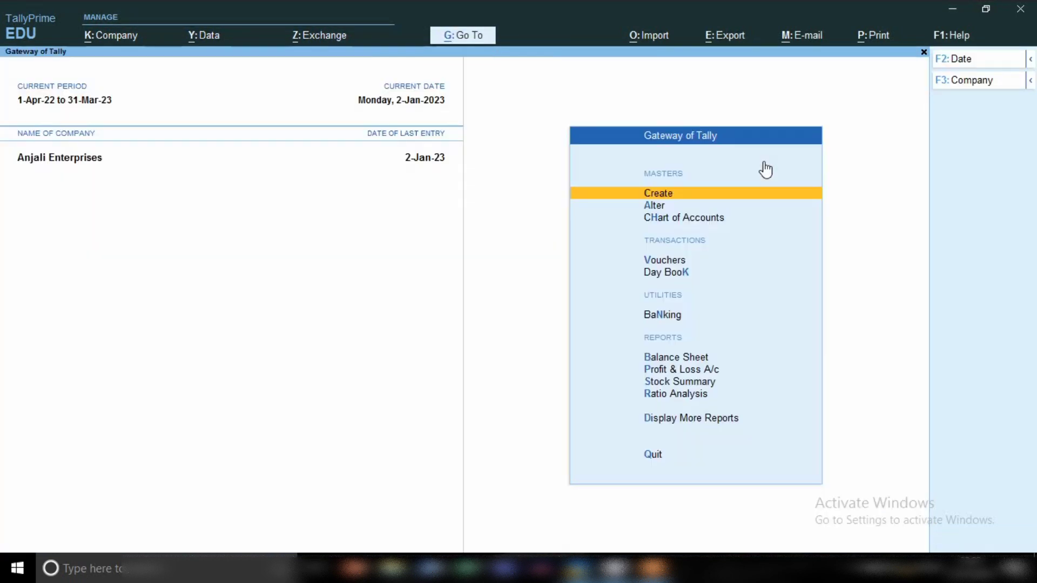
Start a journal voucher and debit Staff Welfare Exp. with 1,000
key("v")
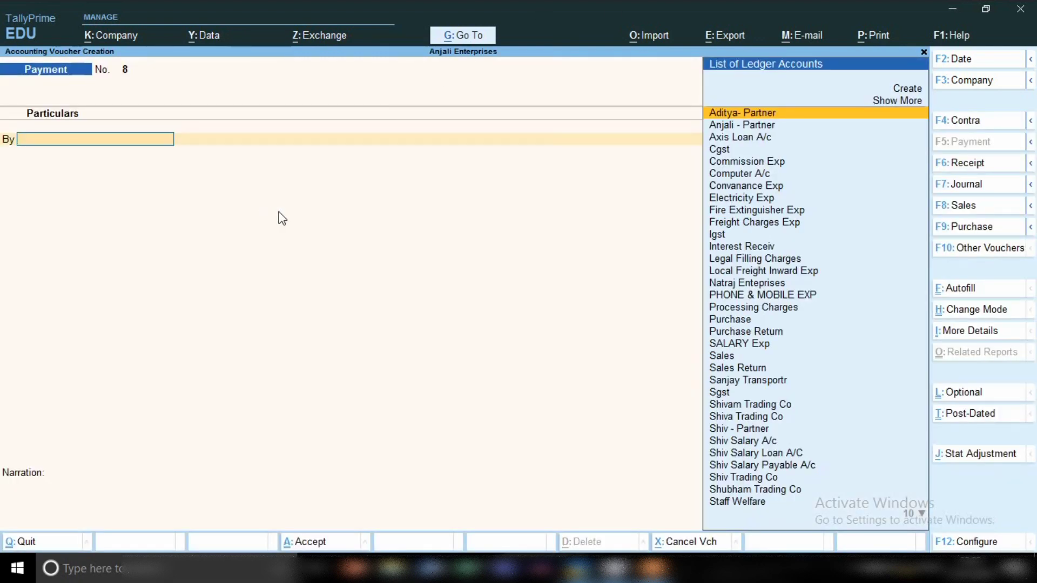
left_click(966, 184)
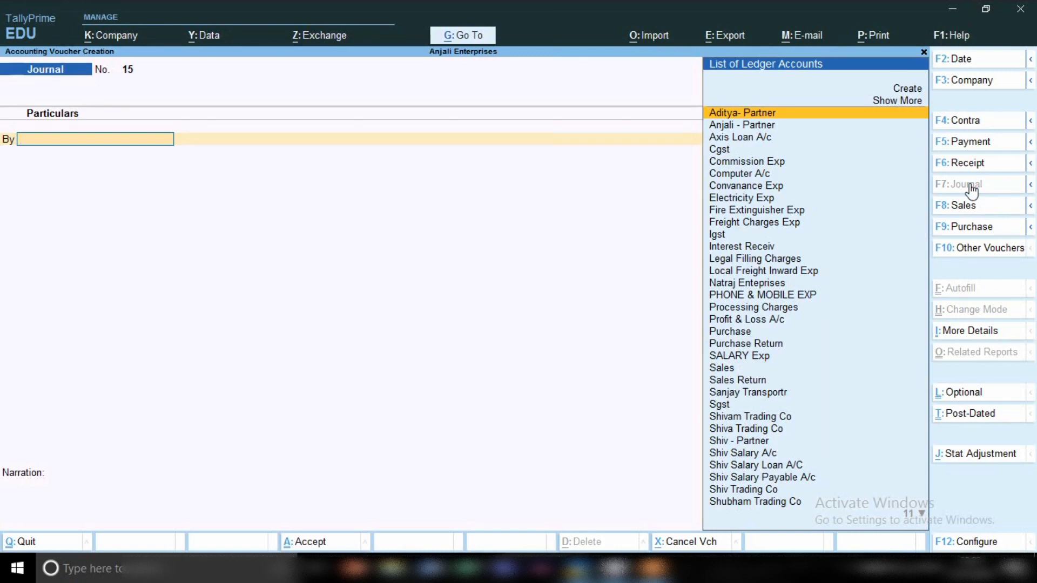
type("St")
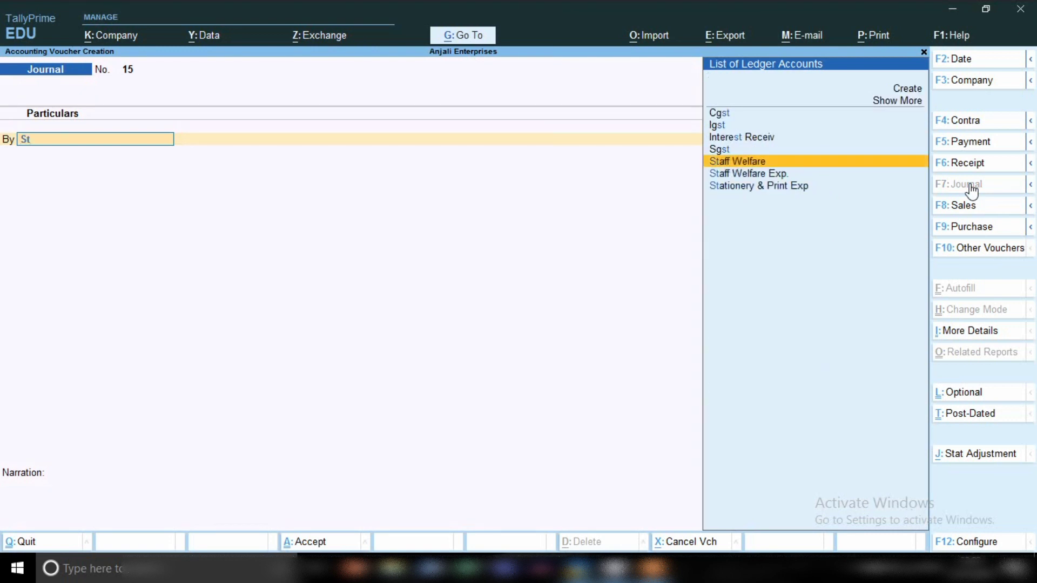
key("Down")
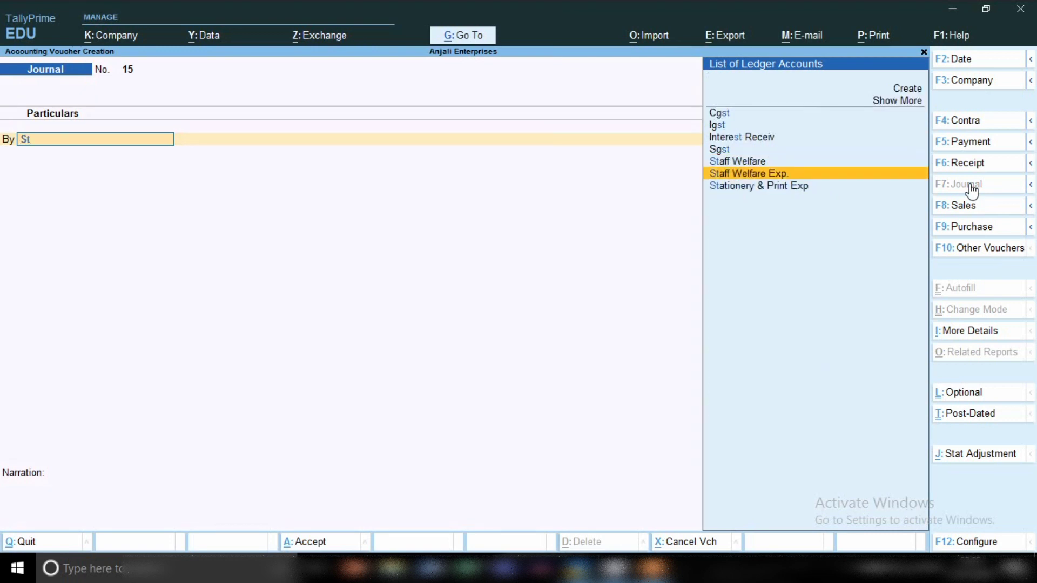
key("Return")
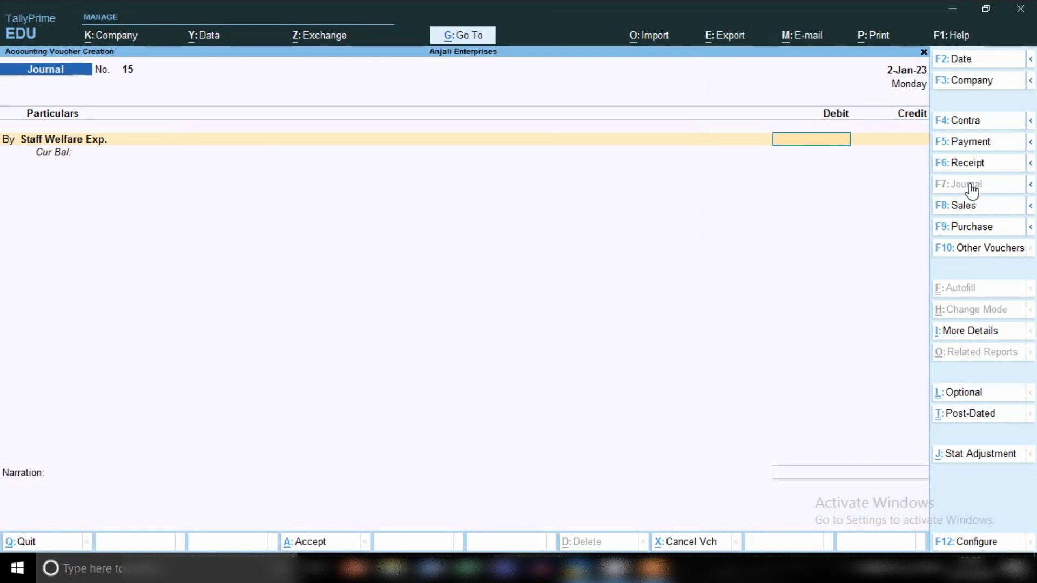
type("000")
key("Return")
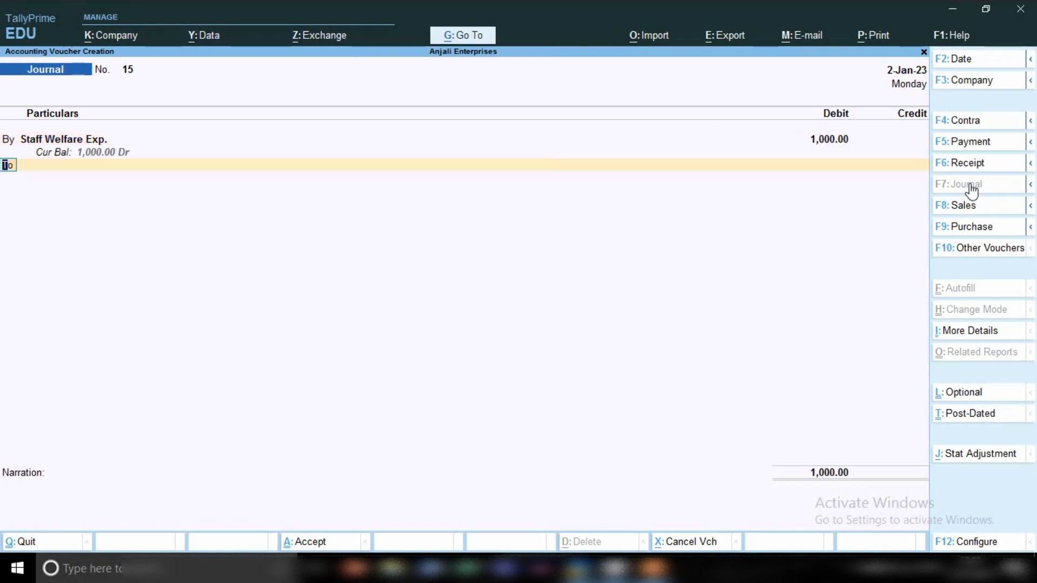
Credit Cash with 1,000 and save the journal voucher with the narration "tea & coffee"
key("Return")
type("cas")
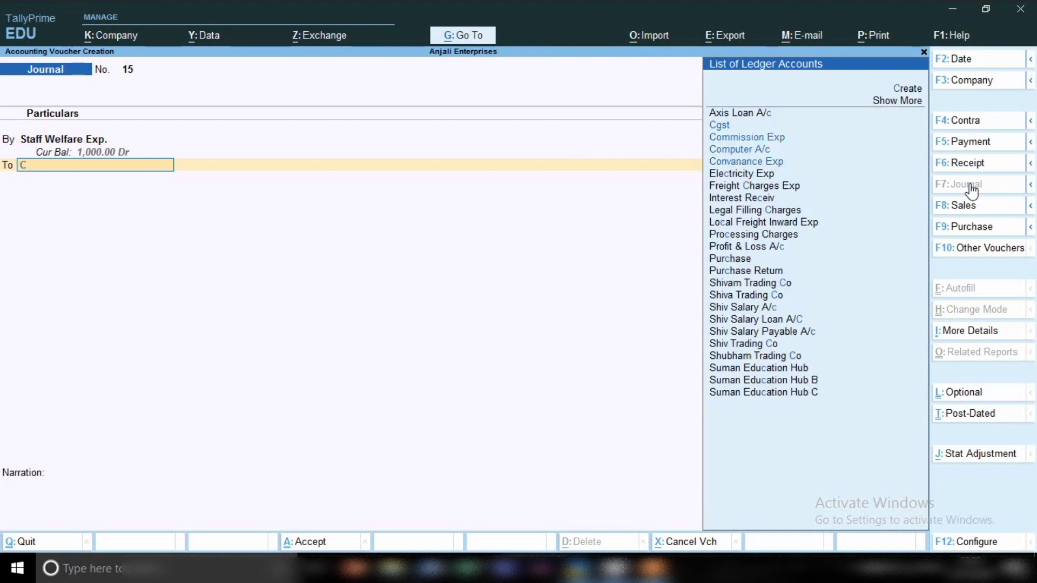
key("Return")
key("Return")
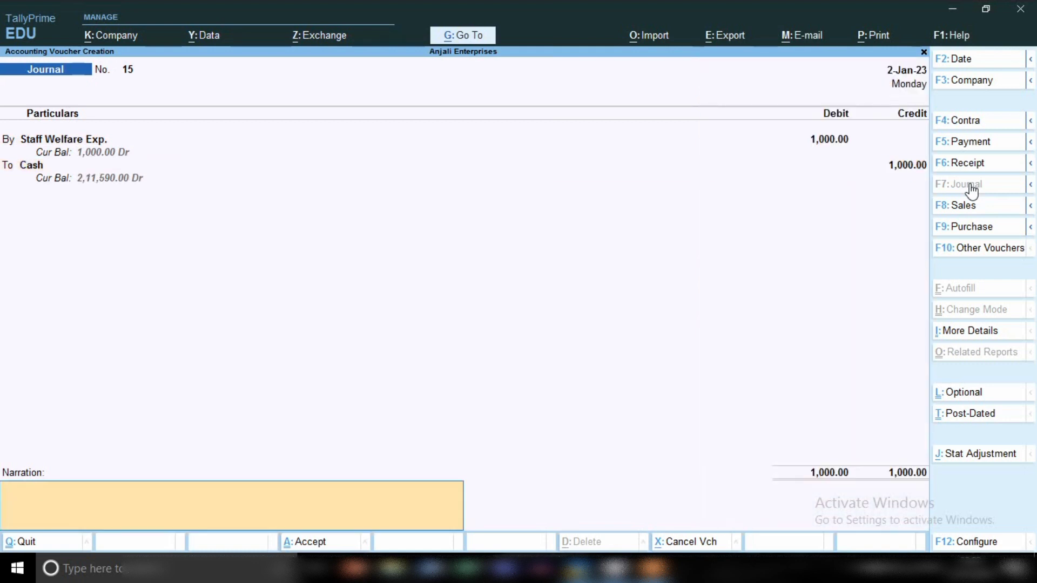
type("tea & coffee")
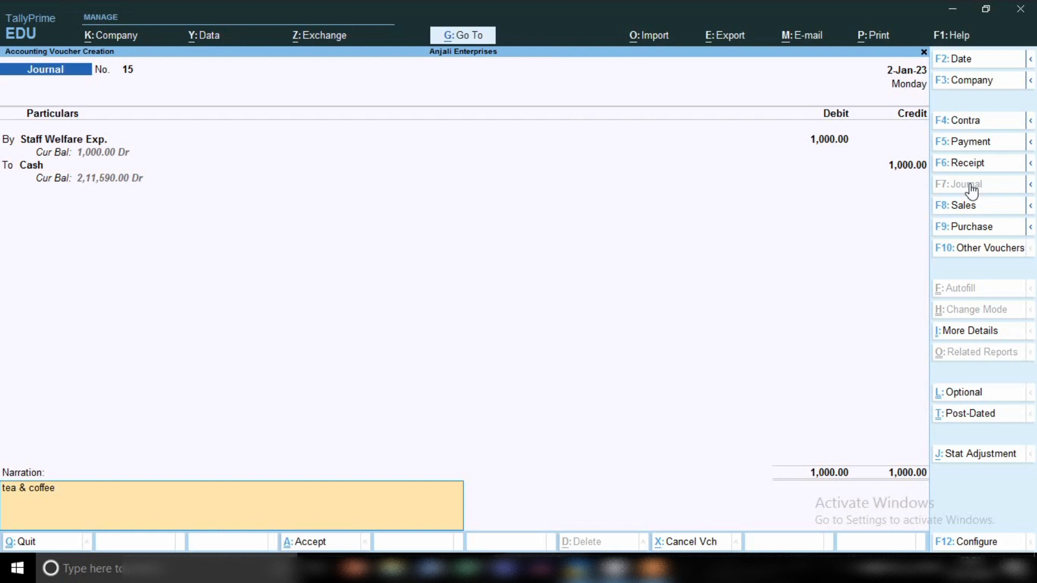
key("Return")
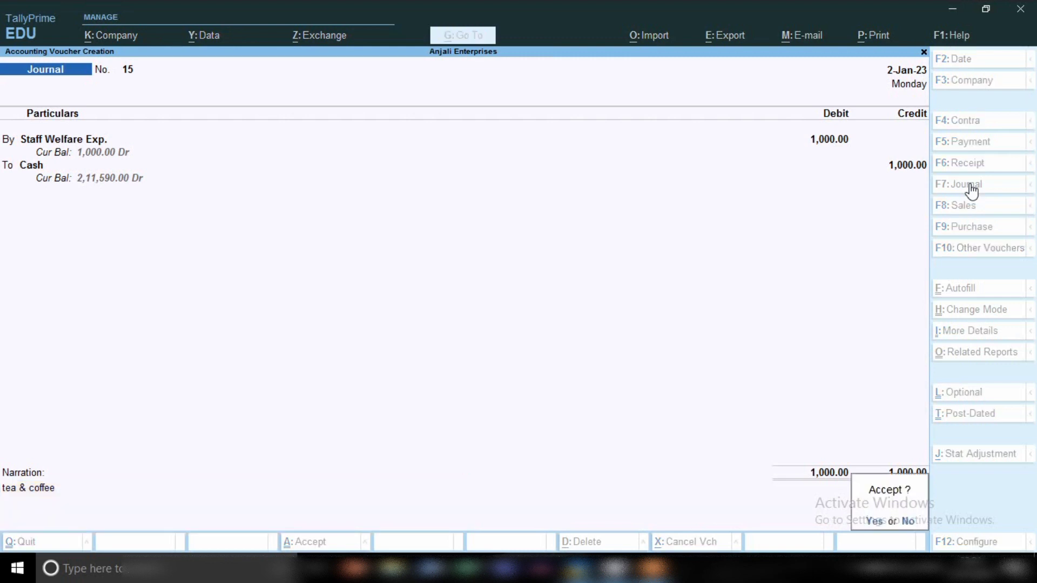
key("Return")
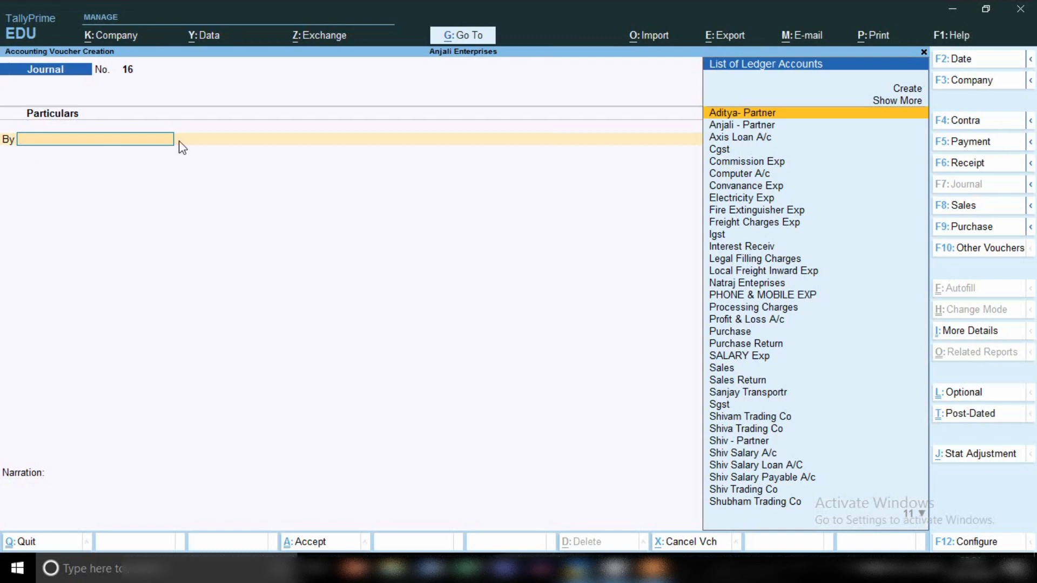
key("F2")
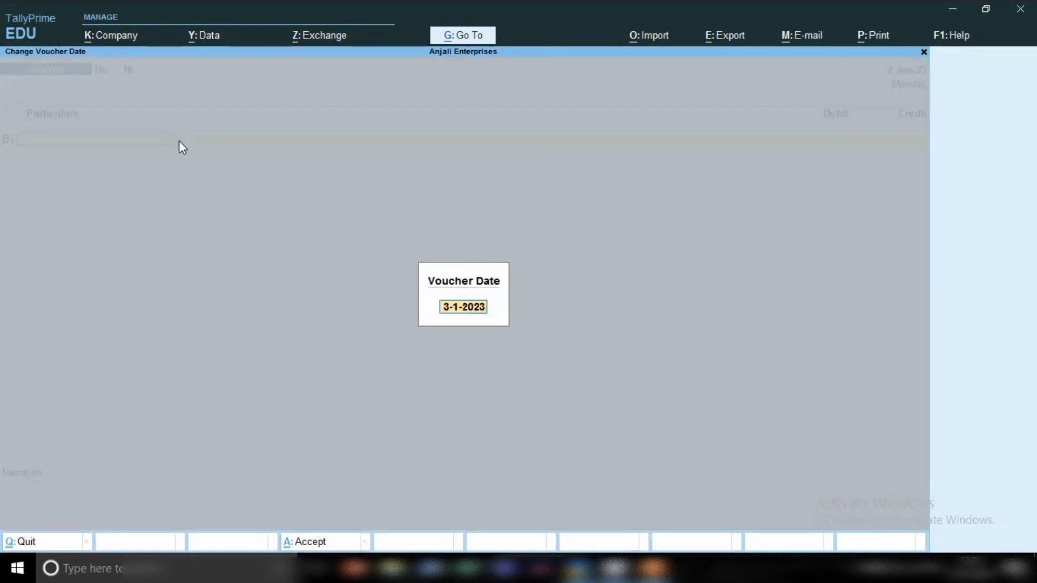
key("BackSpace")
key("Escape")
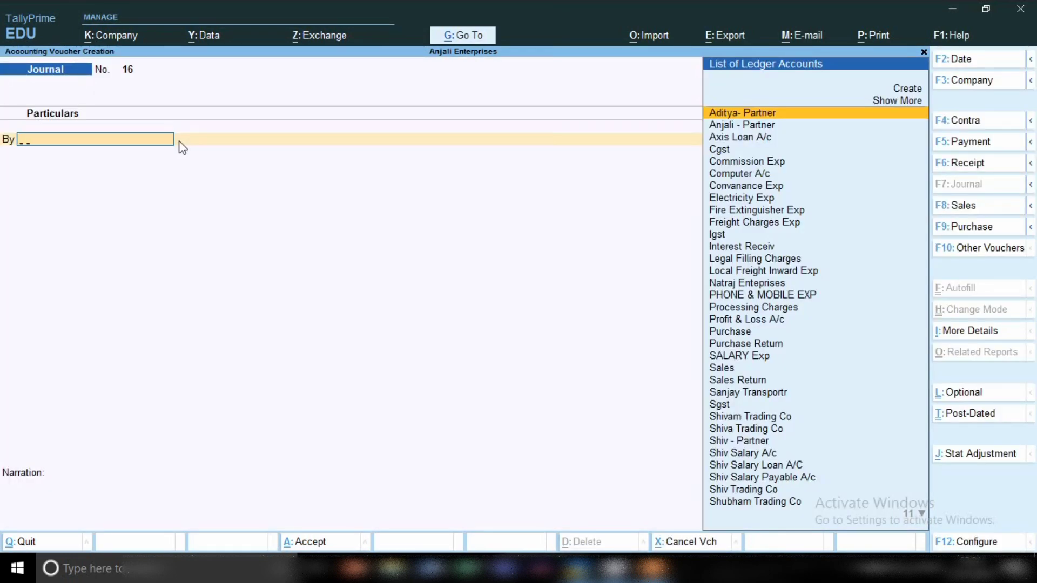
Debit Staff Welfare Exp. with 1,500 in the new journal voucher
type("Sta")
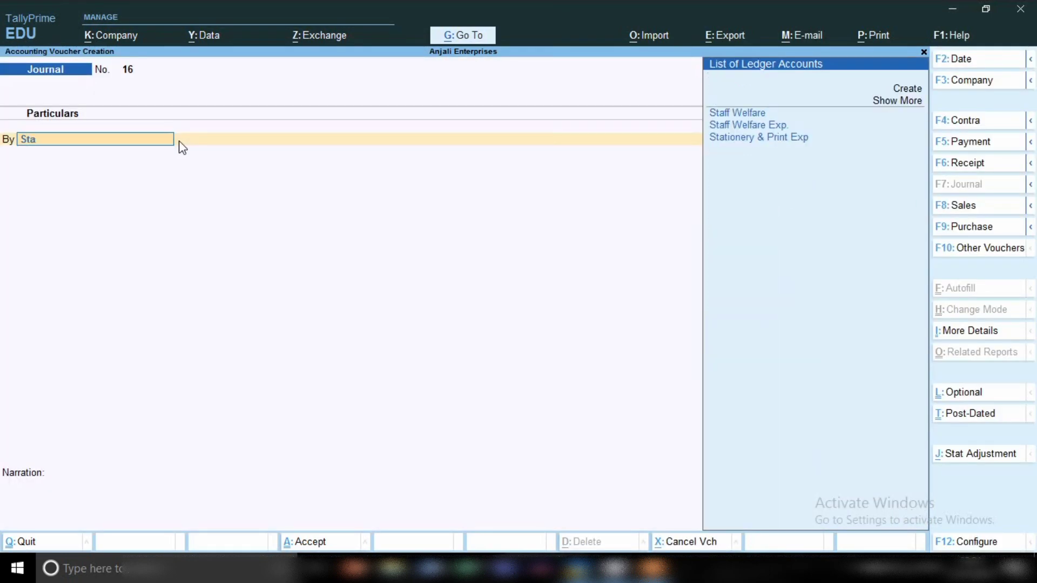
key("Down")
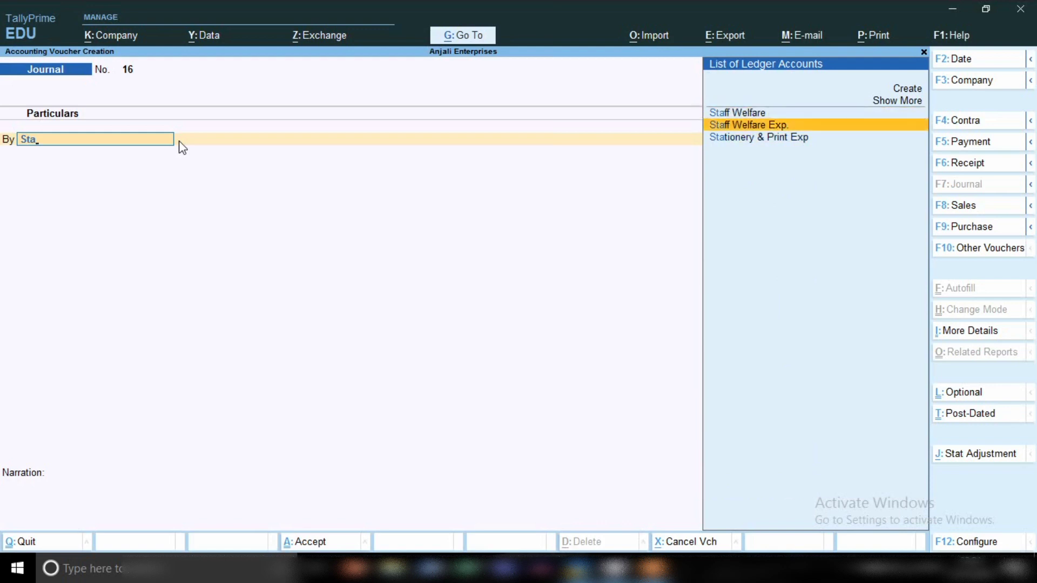
key("Down")
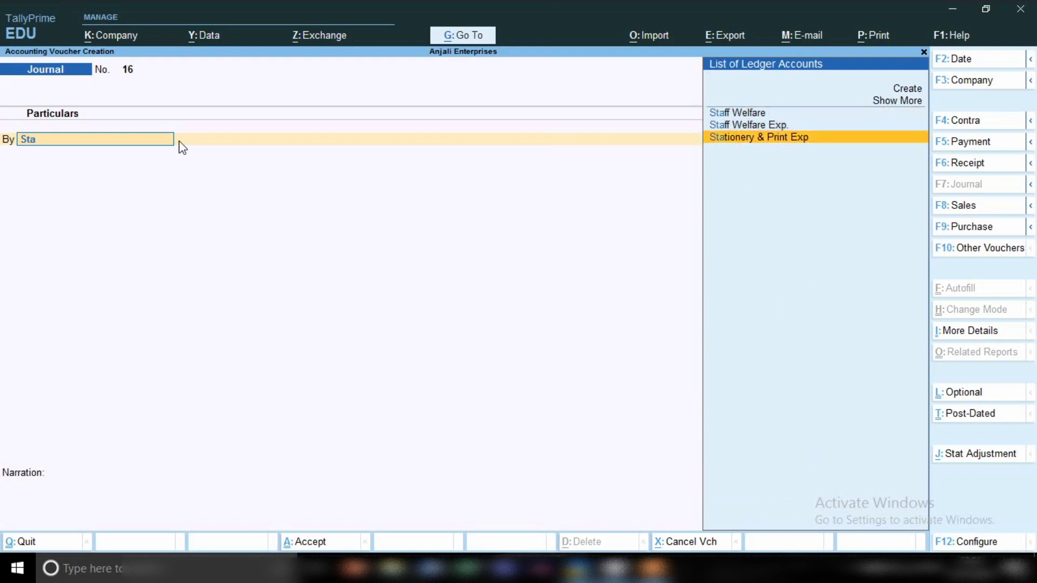
key("Up")
key("Return")
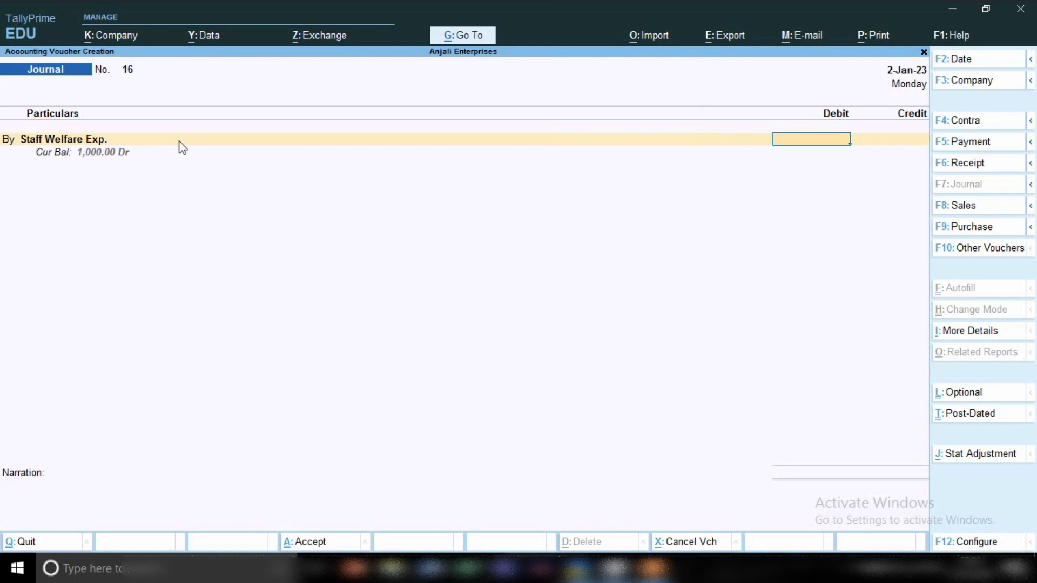
type("1500")
key("Return")
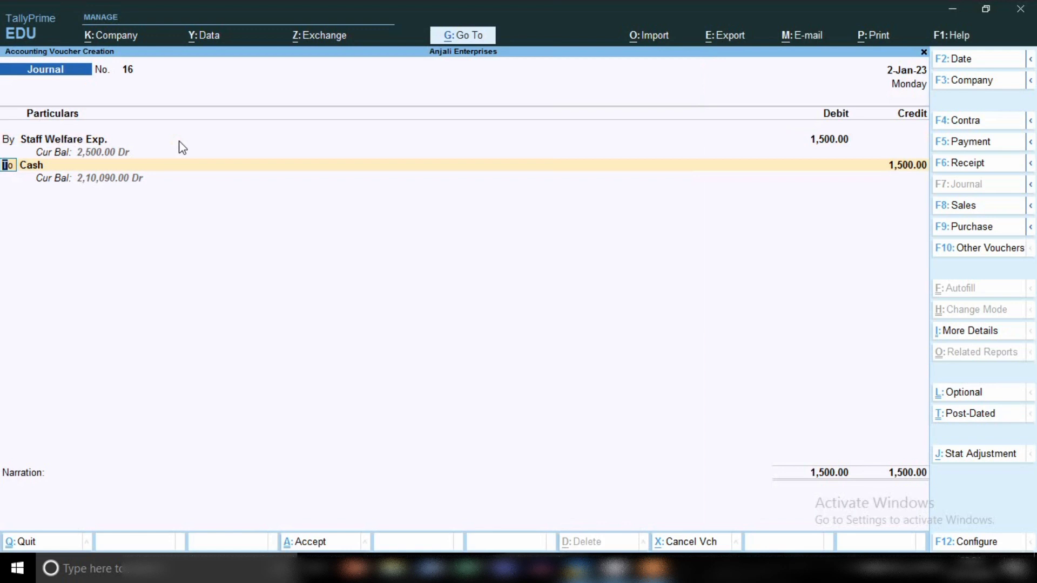
Credit Cash with 1,500 as the balancing entry and proceed to the voucher's narration
key("Return")
key("Return")
key("Return")
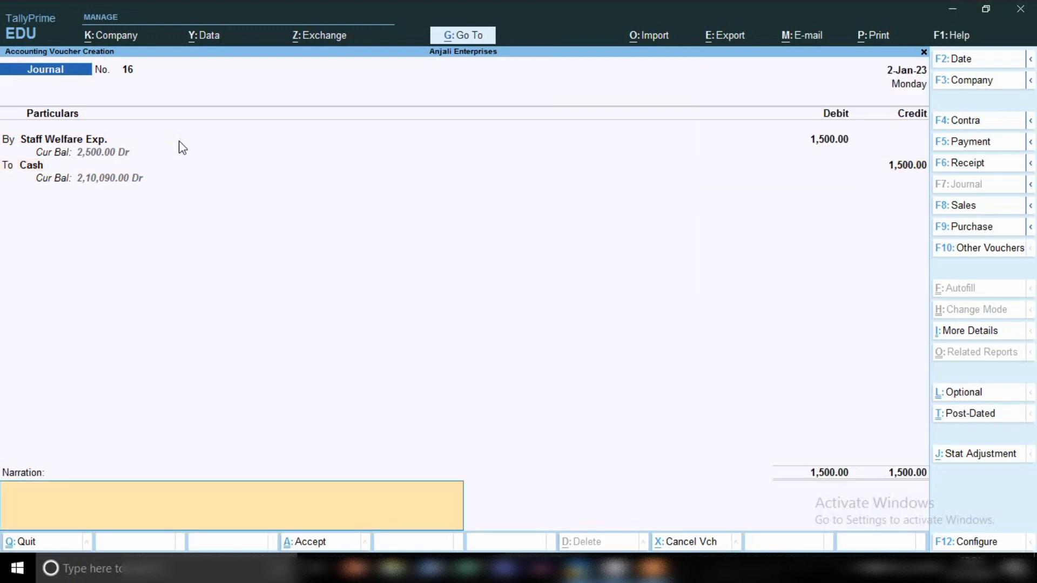
Enter the narration "birthday cerbration" followed by the person's name and save the 1,500 journal voucher
type("birthdat")
key("BackSpace")
type("y cerbr")
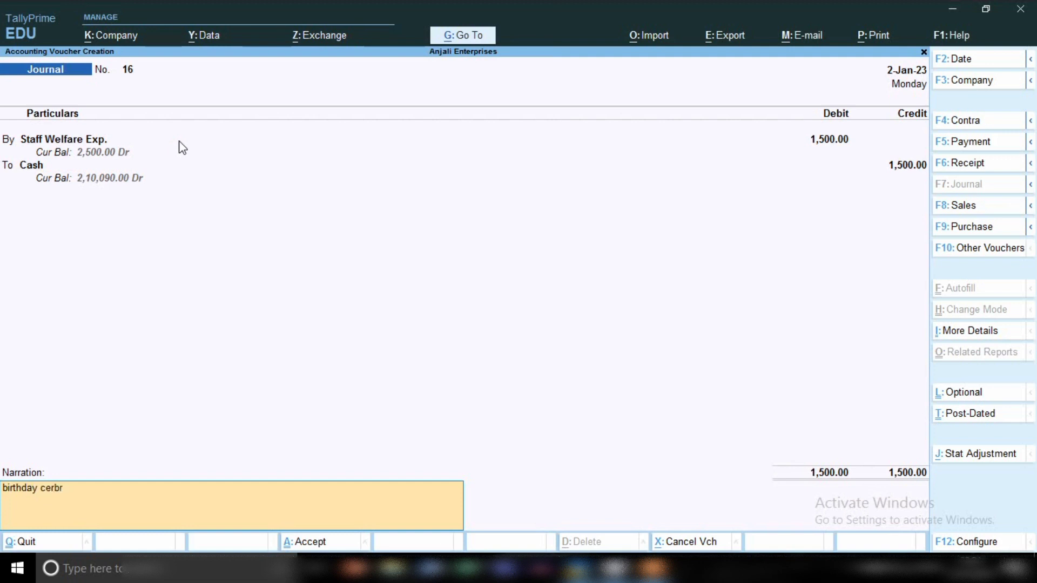
type("ation aditya")
key("Return")
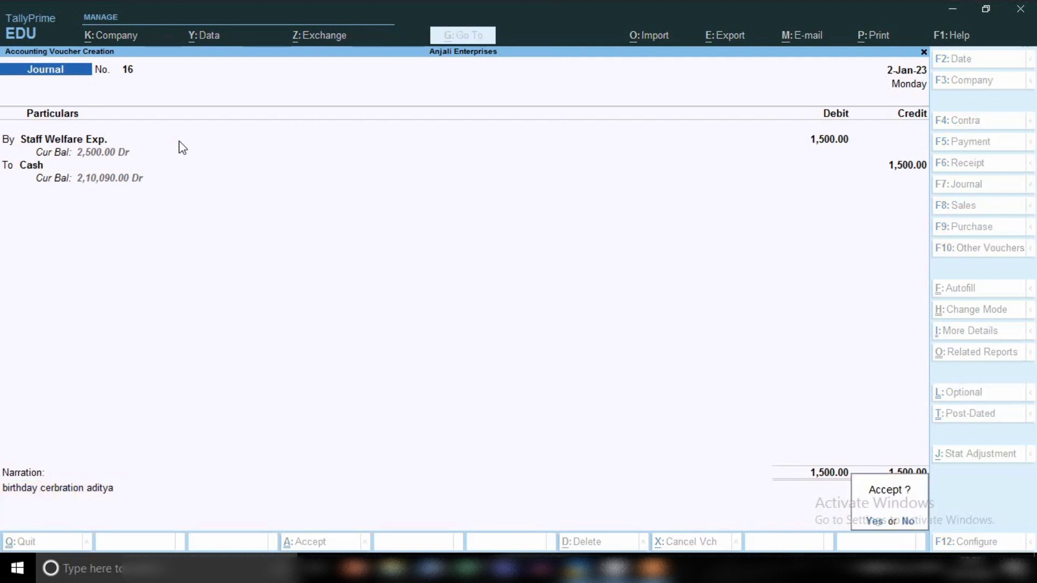
key("Return")
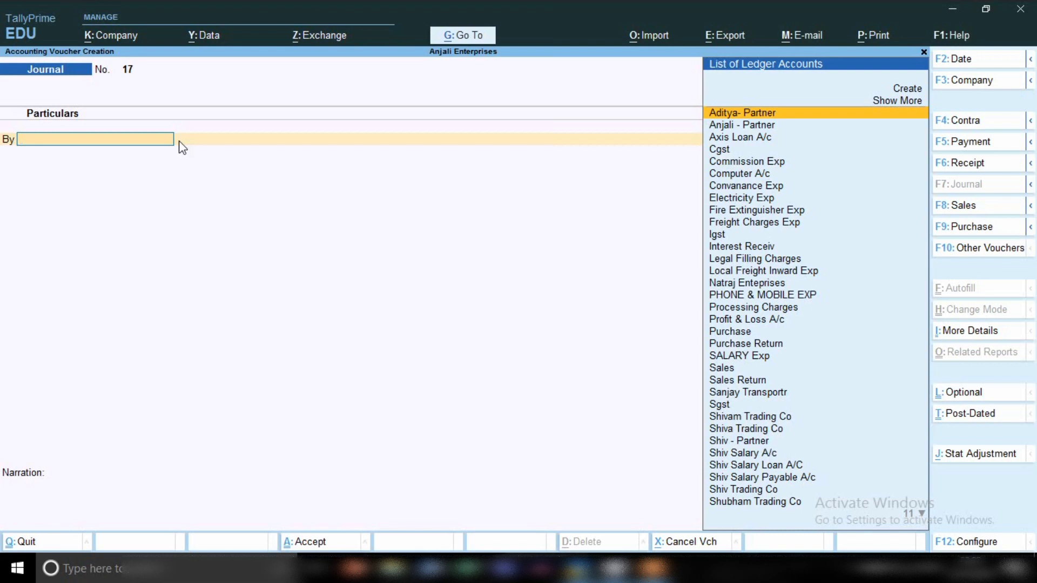
Open the Balance Sheet report and drill down into its Profit & Loss A/c
left_click(464, 36)
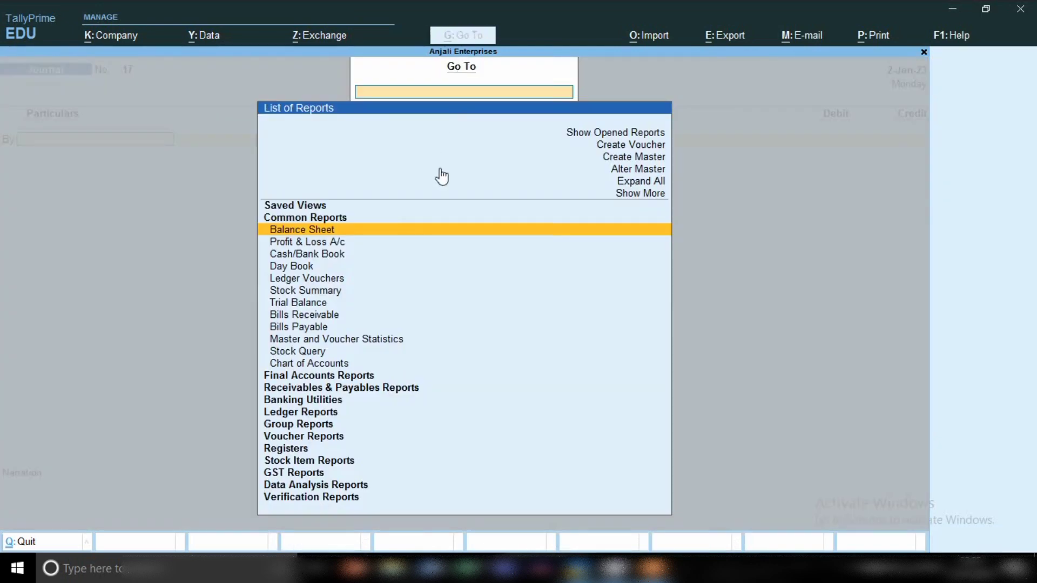
left_click(336, 226)
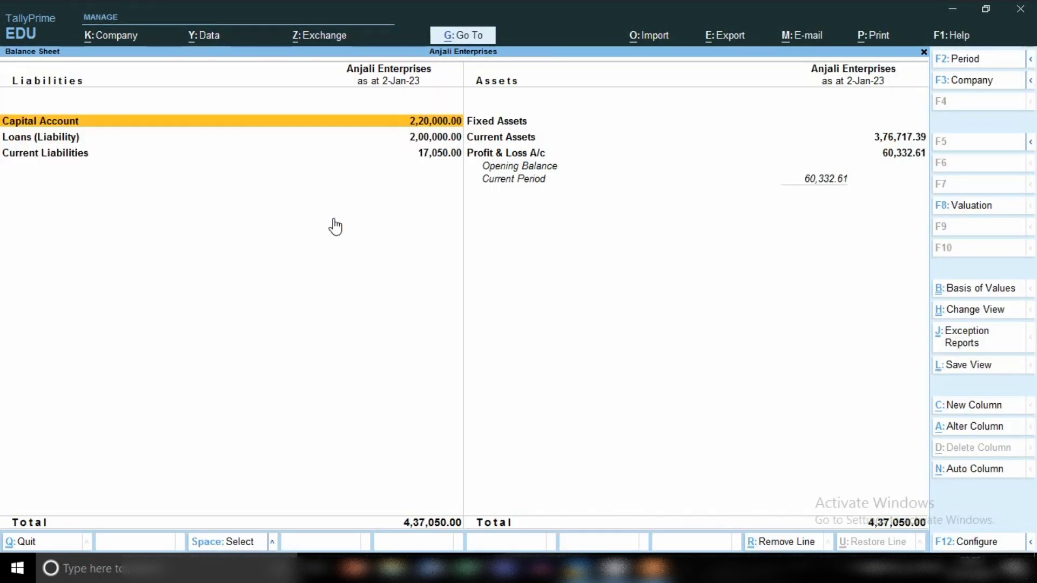
key("Right")
key("Down")
key("Down")
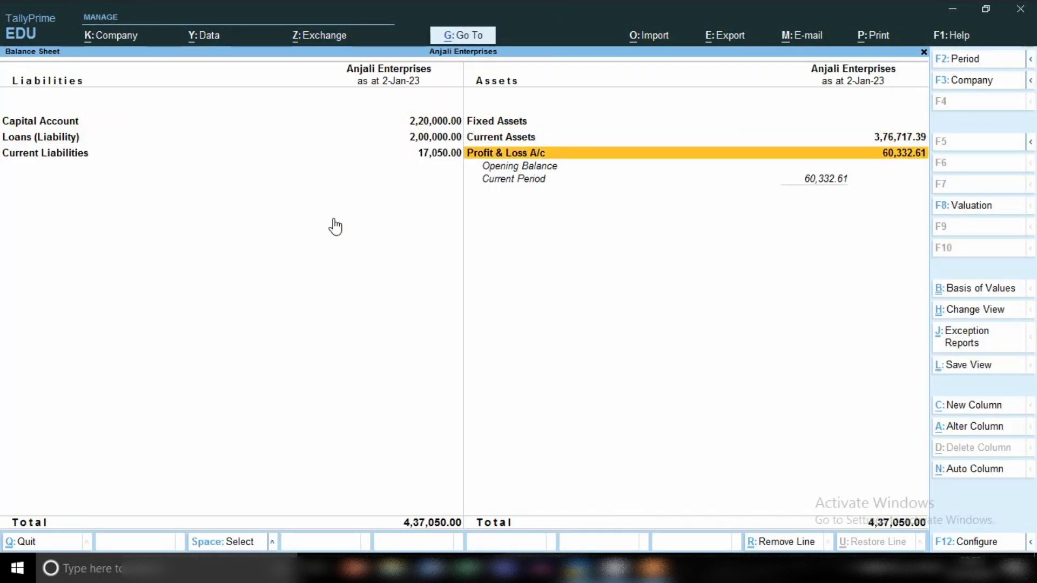
key("Return")
Drill down into the Indirect Expenses group from the Profit & Loss A/c
key("Down")
key("Down")
key("Down")
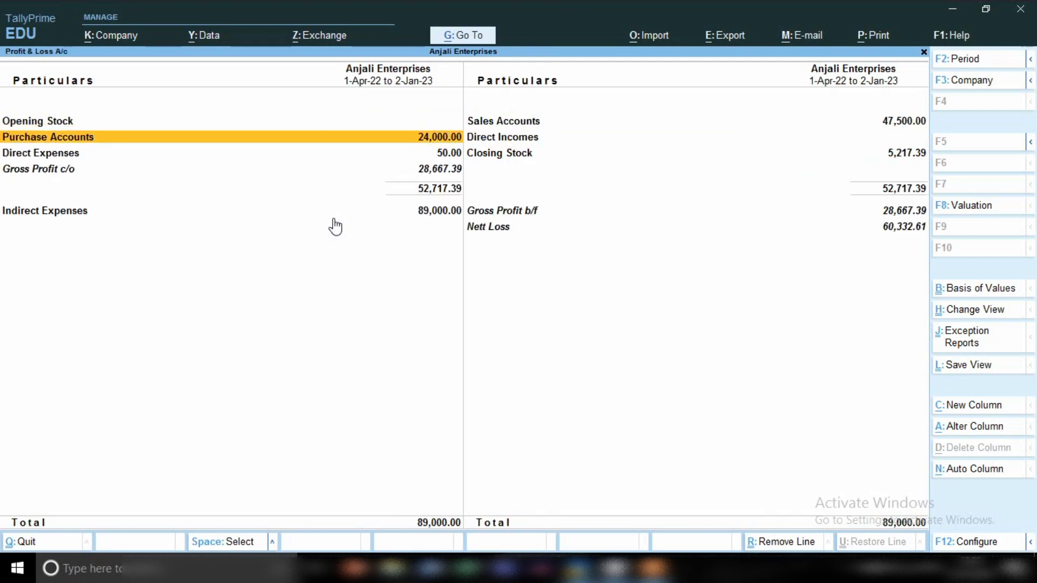
key("Return")
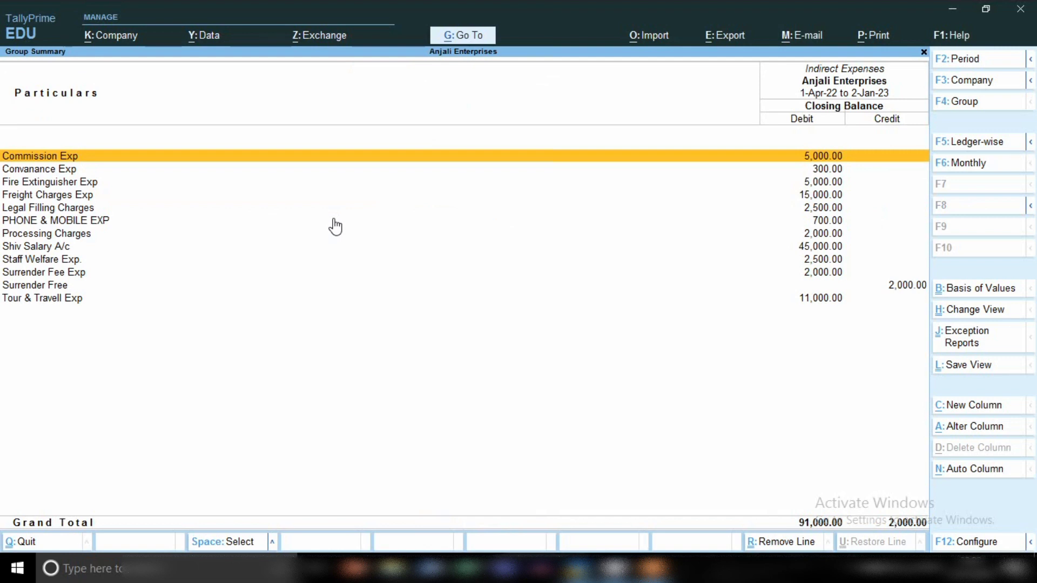
Drill down into the Staff Welfare Exp. ledger and open its January vouchers to review the journal entries
key("Down")
key("Down")
key("Down")
key("Down")
key("Down")
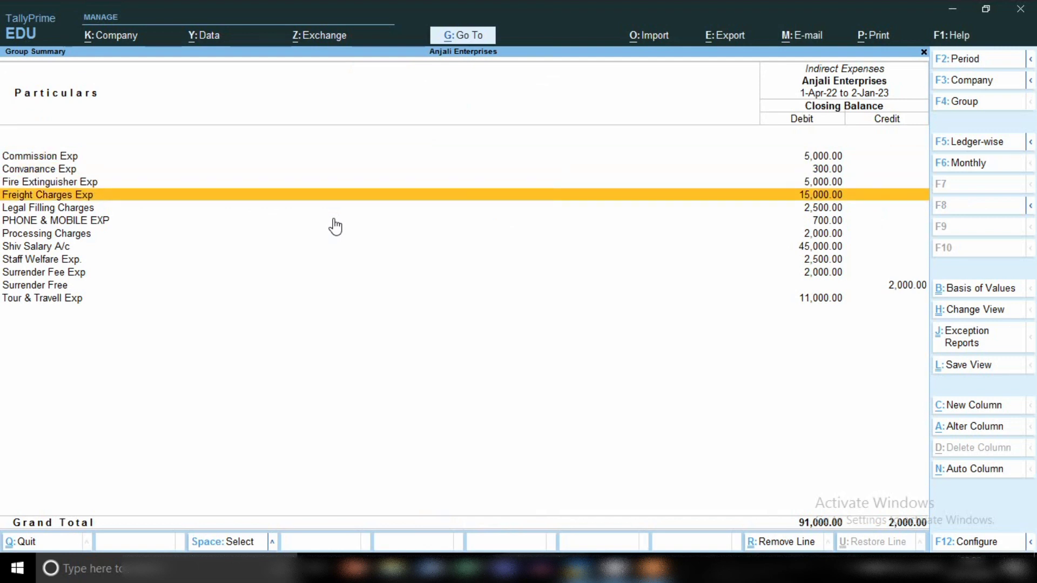
key("Down")
key("Down")
key("Down")
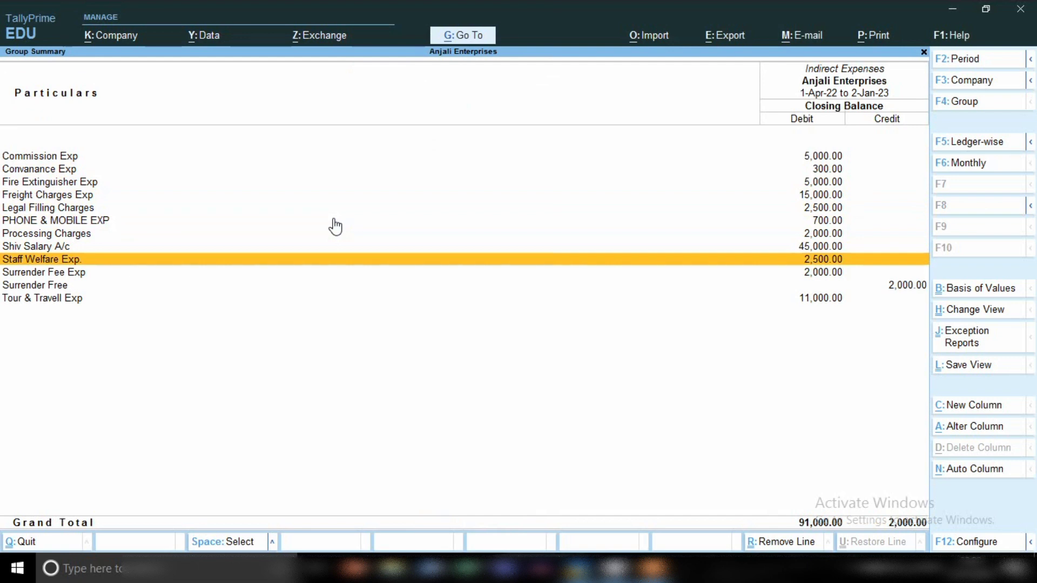
key("space")
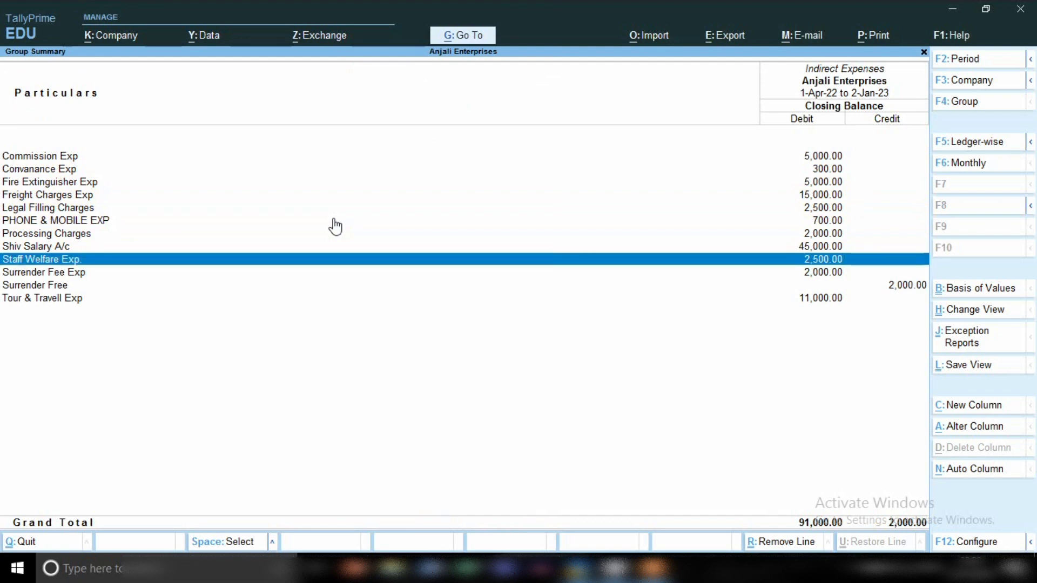
key("Return")
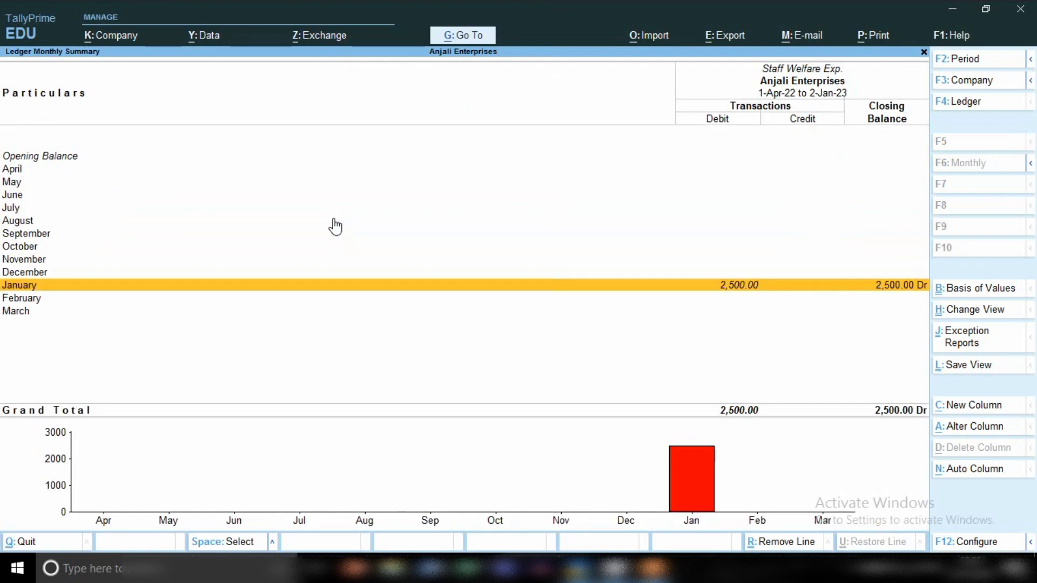
key("Return")
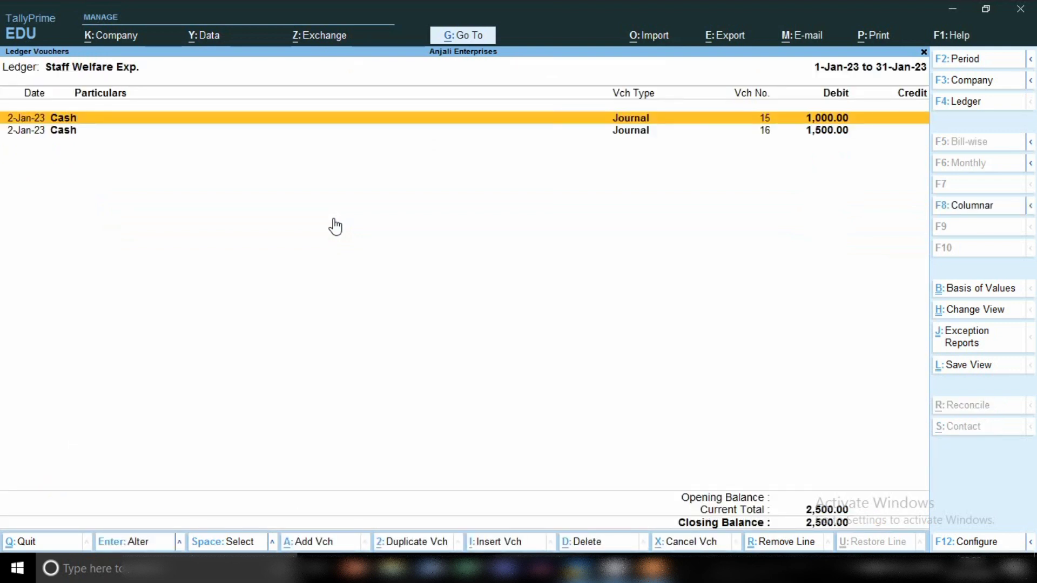